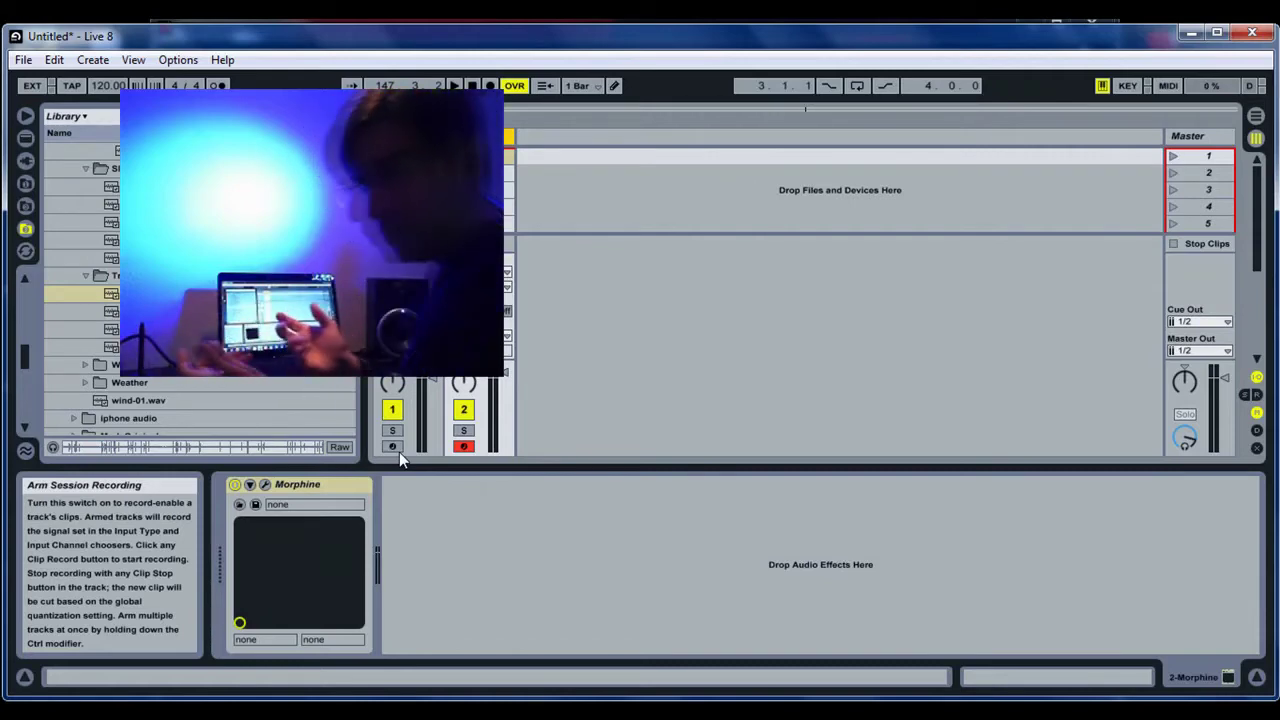
# - Check the Morphine synth's editor, then show the Resynthesized Clocks track's instrument rack
pyautogui.click(54, 449)
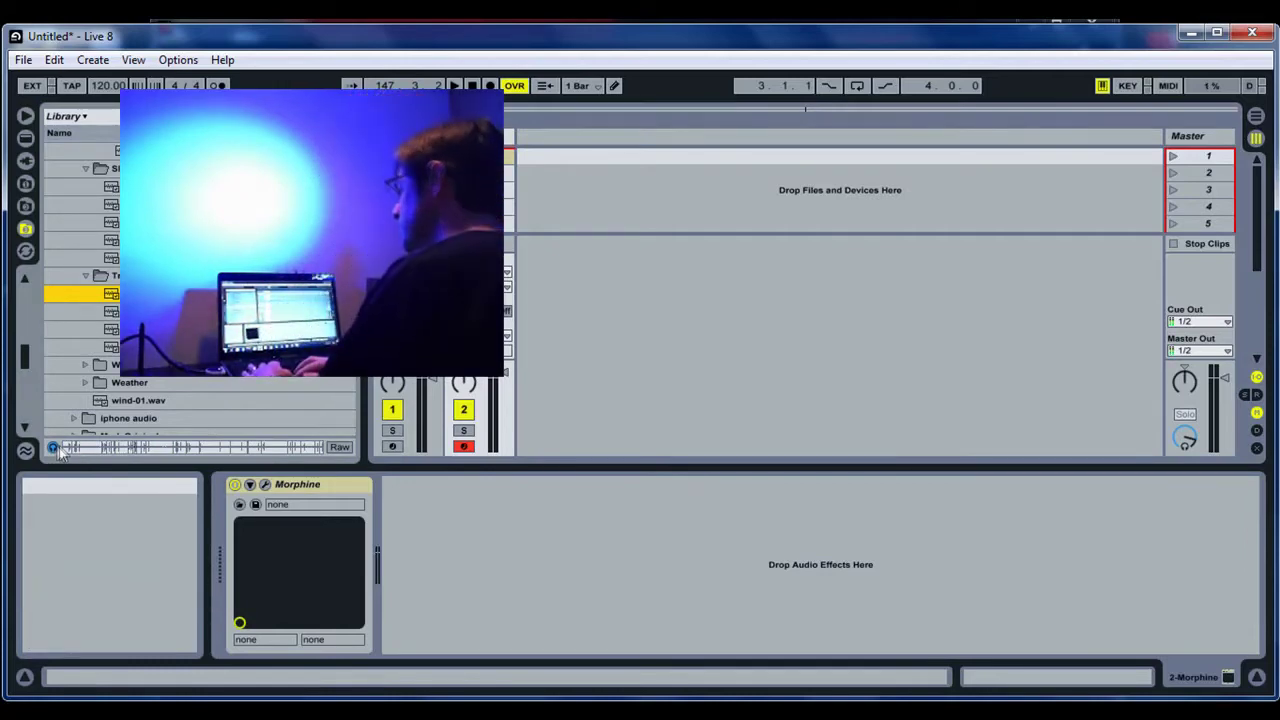
pyautogui.click(265, 485)
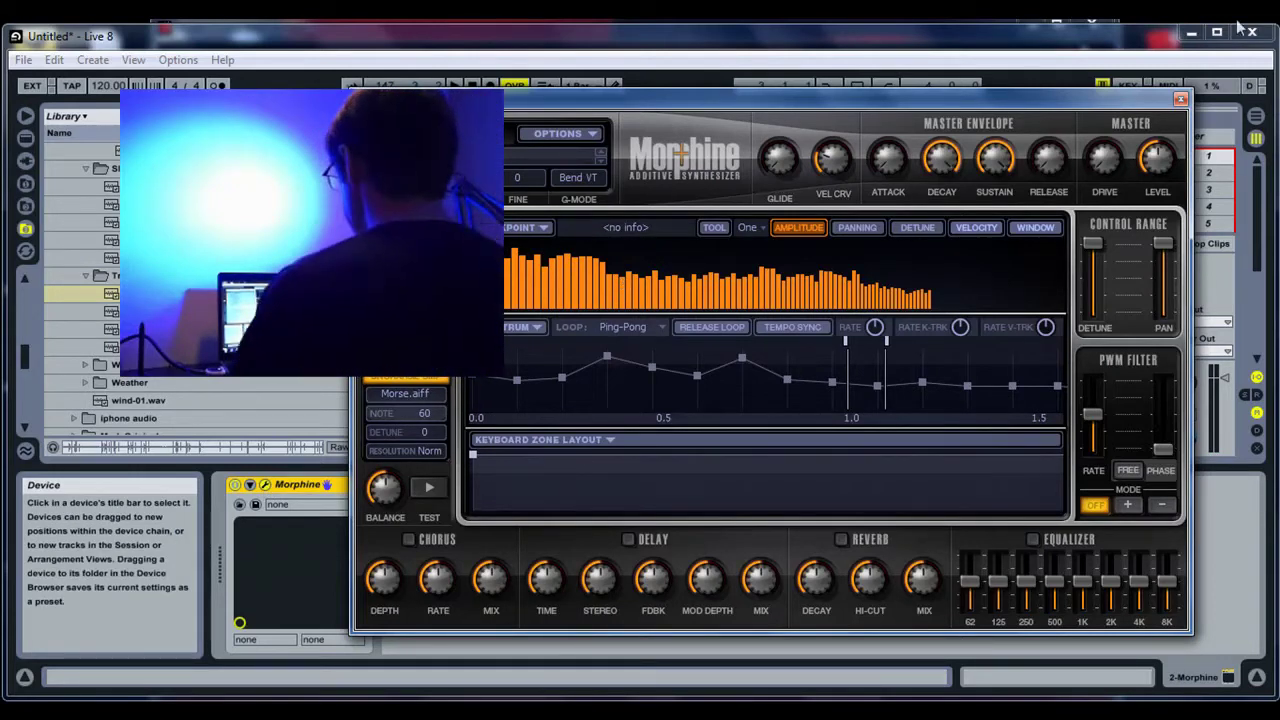
pyautogui.click(1181, 101)
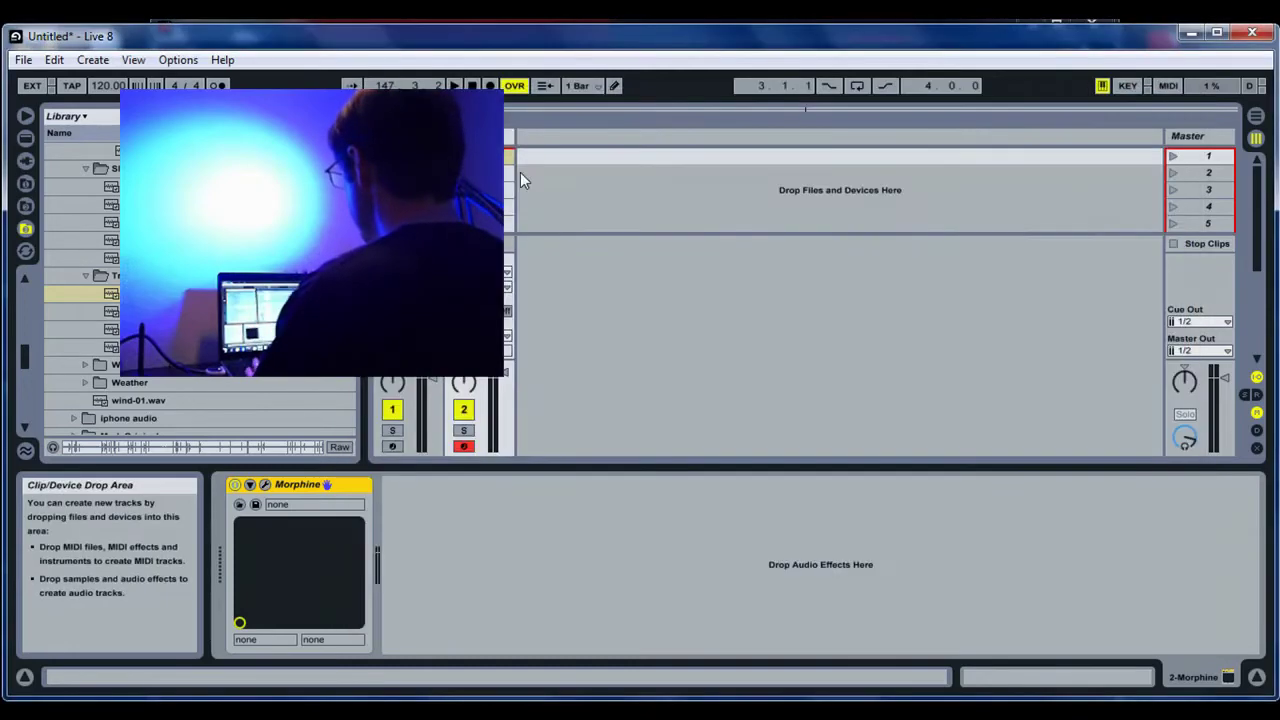
pyautogui.click(517, 177)
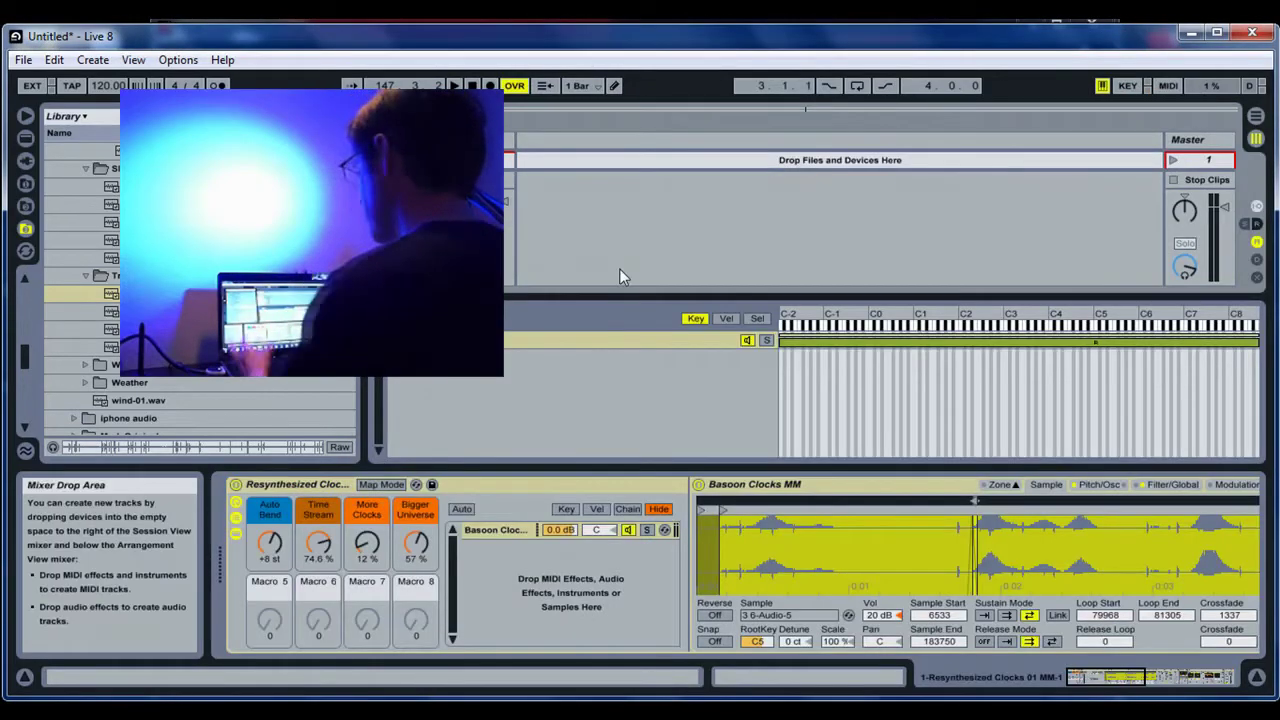